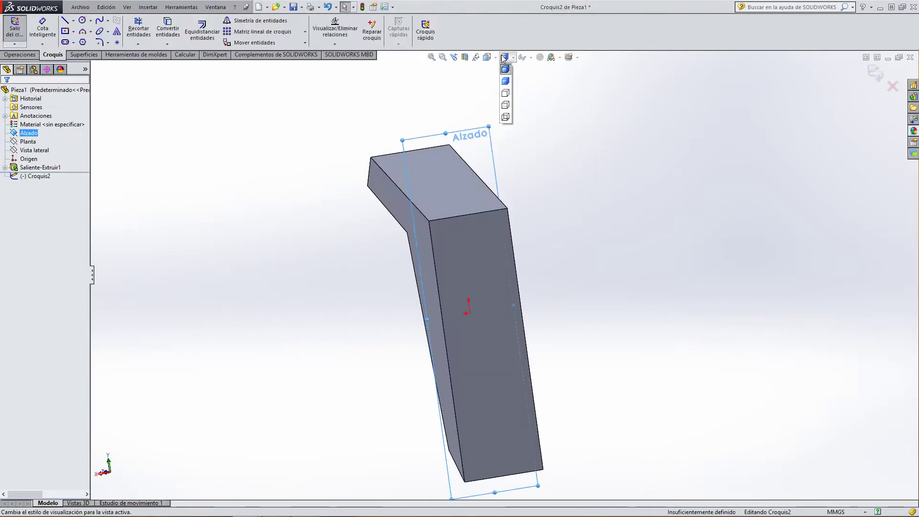
Switch to a front view of the shaver profile sketch with Ctrl+8
{"action": "key", "text": "ctrl+8"}
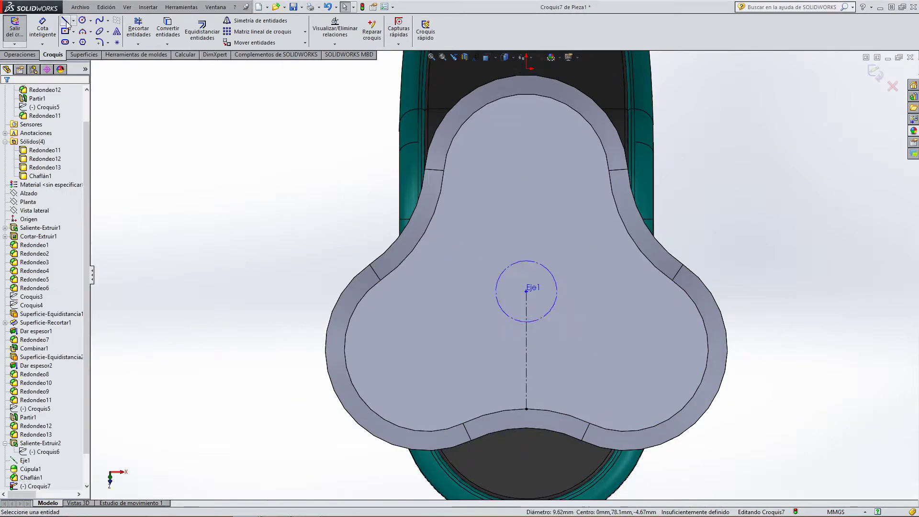
Start drawing lines in the head plate sketch for the cutter heads
{"action": "left_click", "coordinate": [65, 21]}
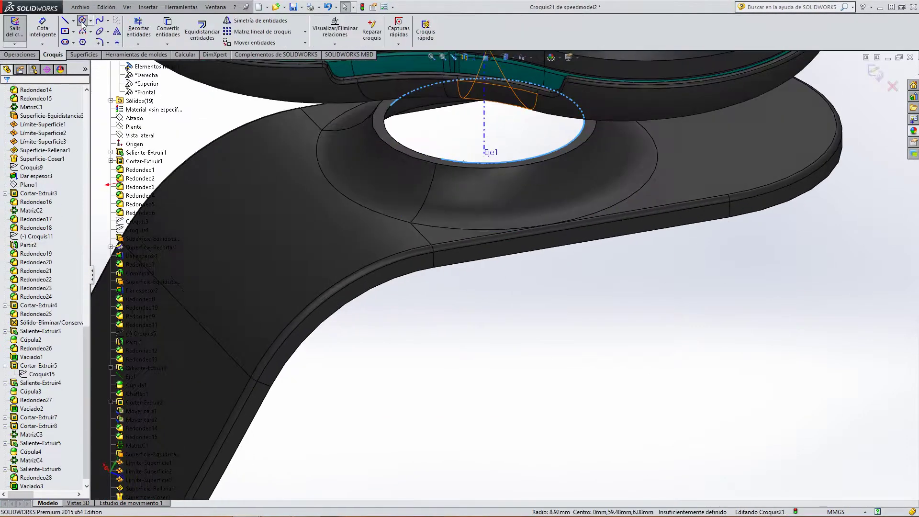
Exit the sketch and begin extruding it, preparing the 0.20 mm shell
{"action": "key", "text": "e"}
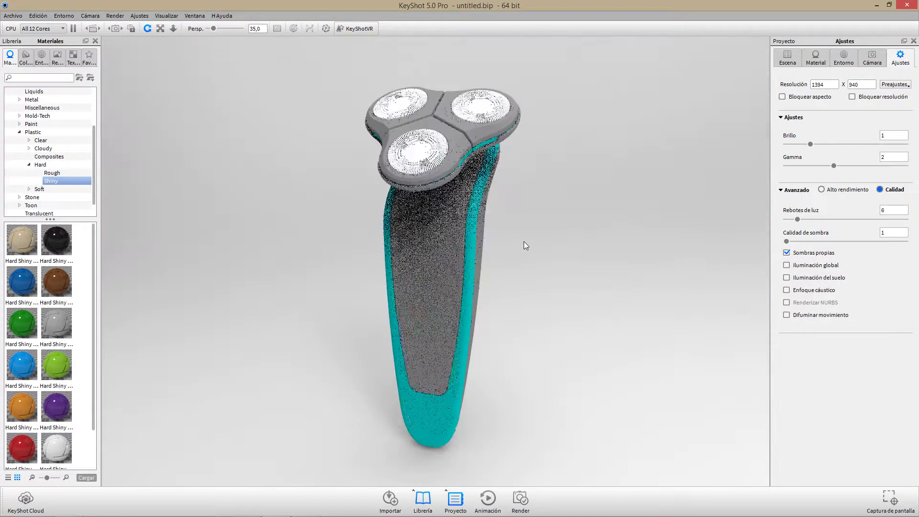
Apply Metal > Steel > Basic to the shaver head rings
{"action": "left_click", "coordinate": [31, 99]}
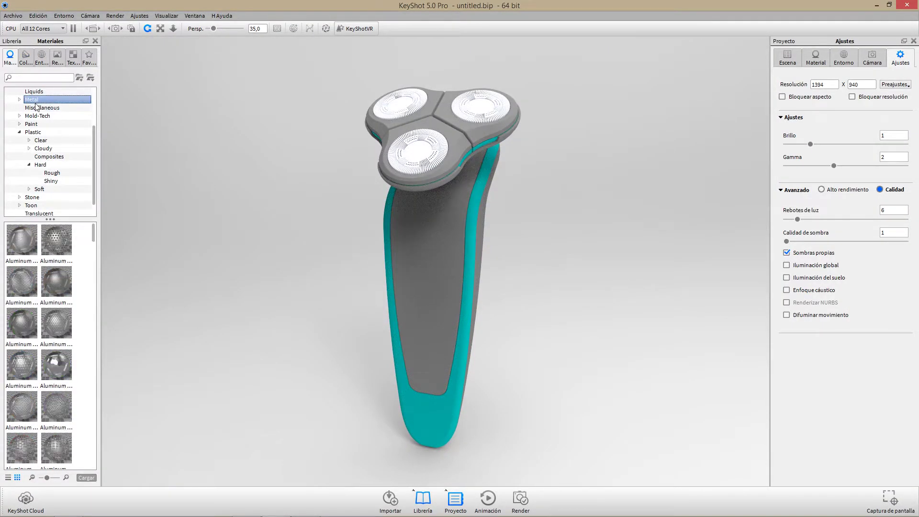
{"action": "double_click", "coordinate": [40, 181]}
{"action": "left_click", "coordinate": [51, 189]}
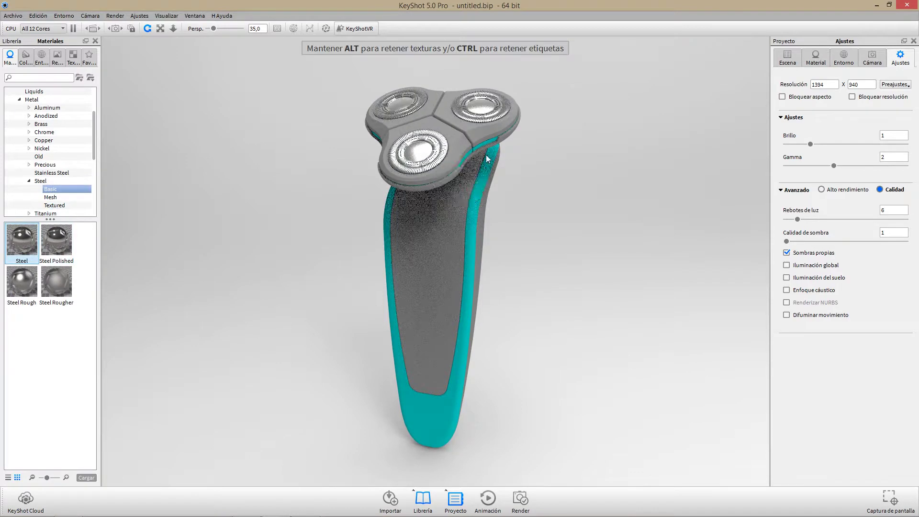
{"action": "left_click_drag", "start_coordinate": [21, 246], "coordinate": [416, 158]}
{"action": "left_click", "coordinate": [595, 203]}
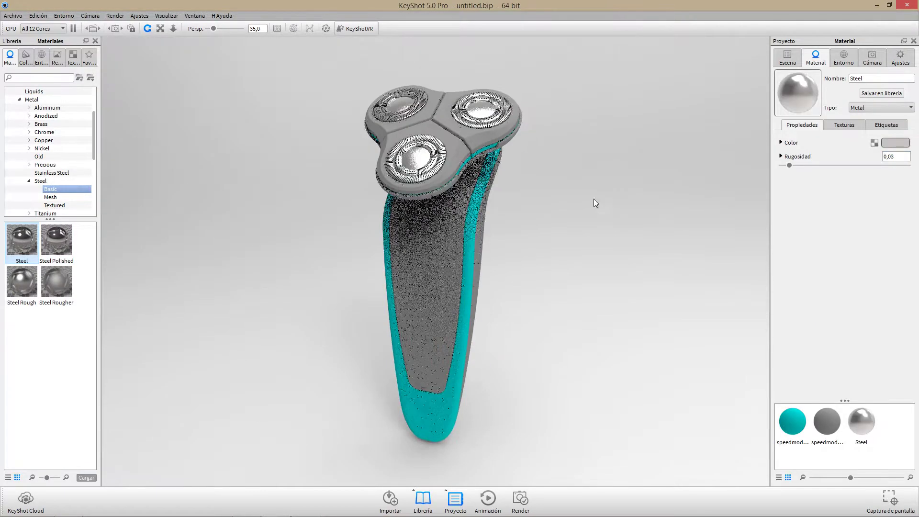
{"action": "left_click", "coordinate": [895, 142]}
{"action": "left_click", "coordinate": [447, 372]}
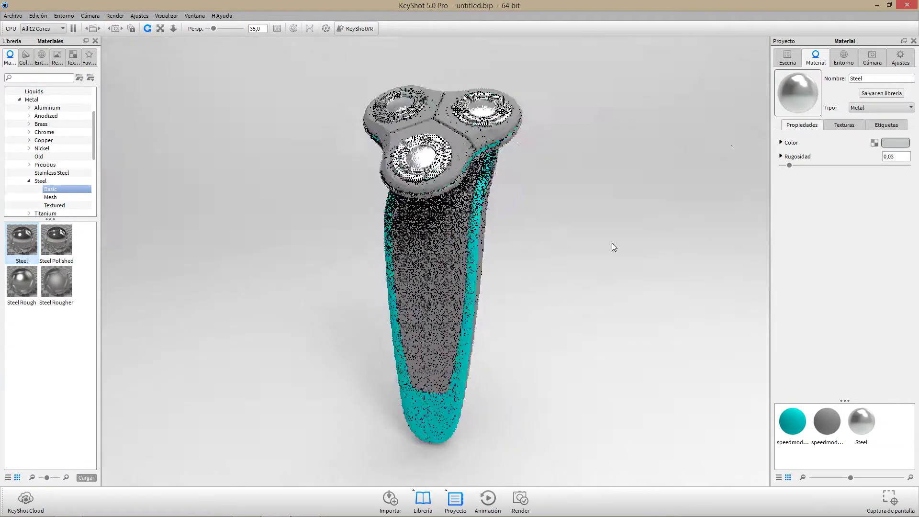
Use the 2 Panels 2k environment with a solid dark teal-grey background (RGB 27, 48, 48)
{"action": "left_click", "coordinate": [26, 57]}
{"action": "double_click", "coordinate": [48, 245]}
{"action": "left_click", "coordinate": [843, 57]}
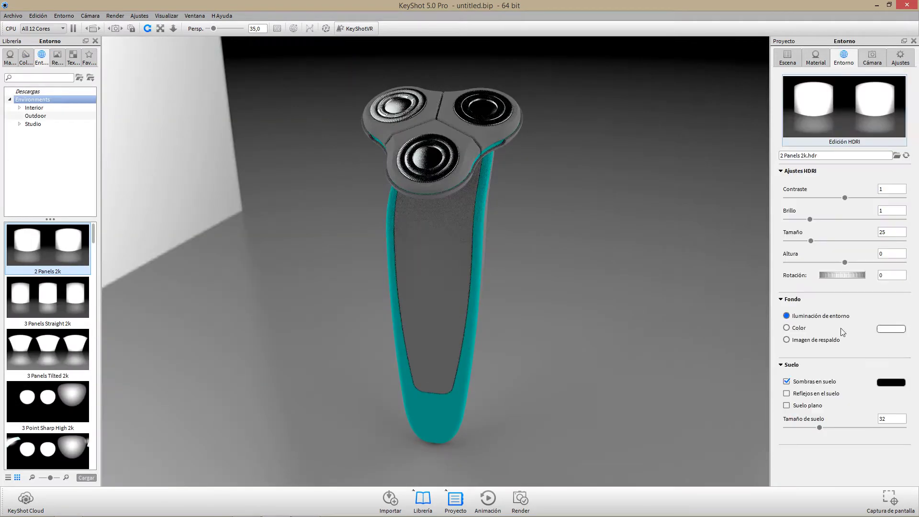
{"action": "left_click", "coordinate": [786, 327]}
{"action": "left_click", "coordinate": [891, 329]}
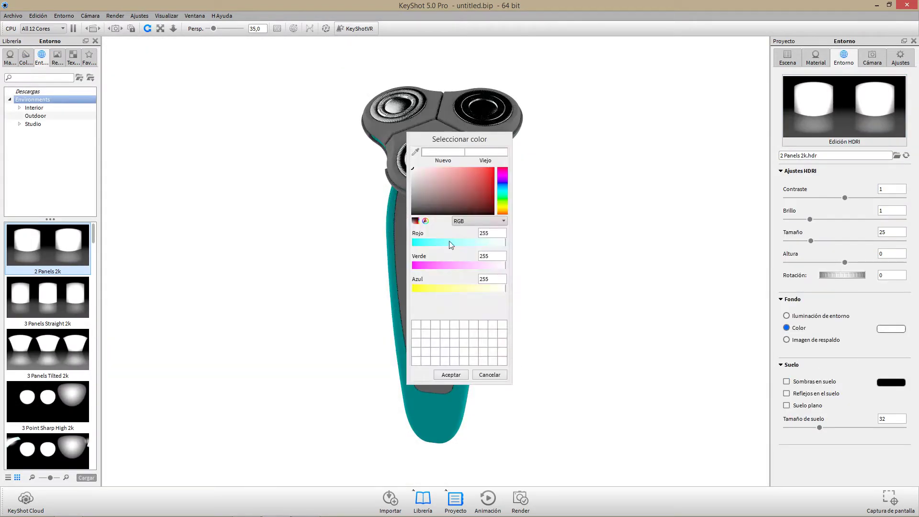
{"action": "left_click_drag", "start_coordinate": [457, 136], "coordinate": [641, 169]}
{"action": "left_click", "coordinate": [625, 230]}
{"action": "left_click_drag", "start_coordinate": [626, 230], "coordinate": [628, 236]}
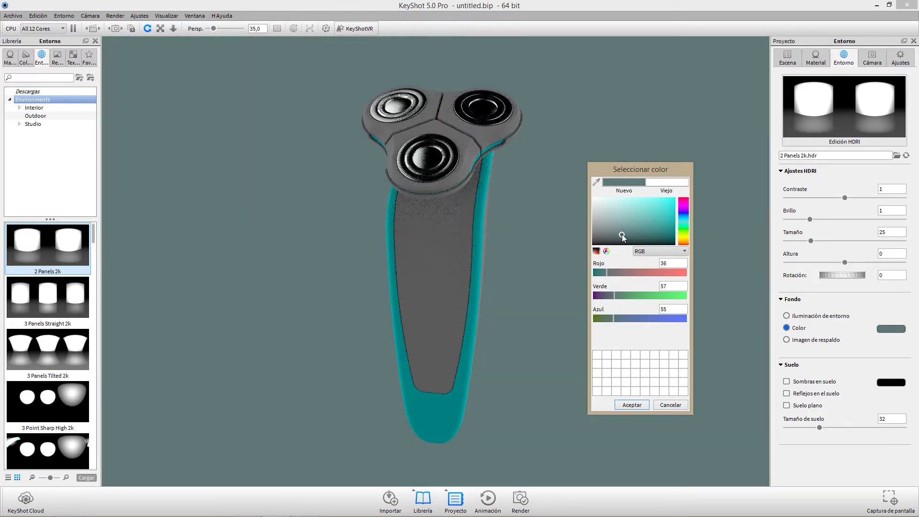
Apply the teal paint material to the shaver trim
{"action": "left_click_drag", "start_coordinate": [550, 249], "coordinate": [411, 268]}
{"action": "left_click", "coordinate": [7, 57]}
{"action": "left_click_drag", "start_coordinate": [56, 407], "coordinate": [397, 287]}
Apply Plastic > Hard > Shiny black to the shaver's front panel
{"action": "left_click_drag", "start_coordinate": [609, 281], "coordinate": [563, 225]}
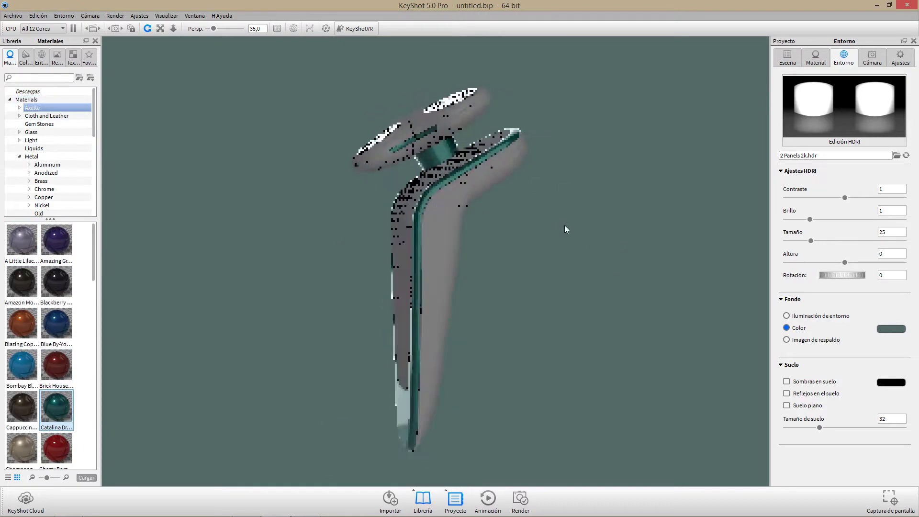
{"action": "right_click", "coordinate": [405, 267]}
{"action": "left_click", "coordinate": [450, 282]}
{"action": "left_click", "coordinate": [19, 156]}
{"action": "left_click_drag", "start_coordinate": [95, 163], "coordinate": [95, 204]}
{"action": "left_click", "coordinate": [50, 173]}
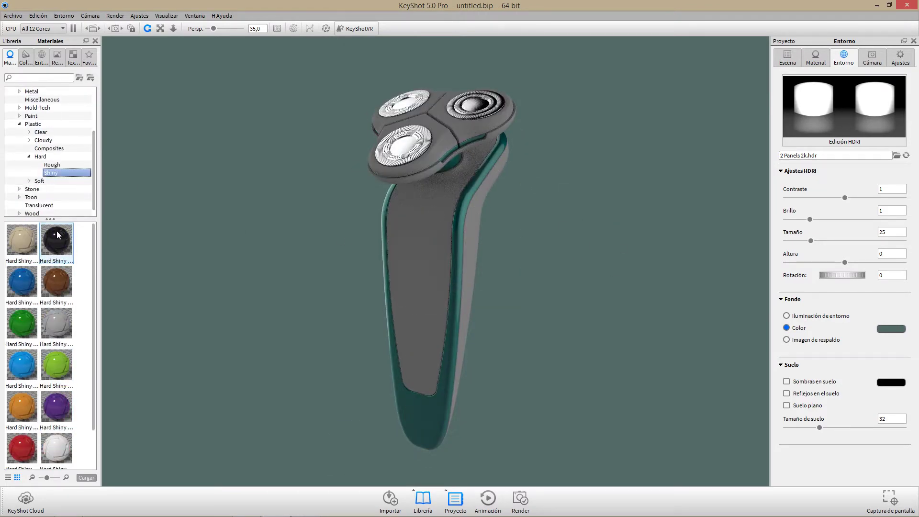
{"action": "left_click_drag", "start_coordinate": [56, 240], "coordinate": [417, 258]}
Set the black plastic's Difuso colour to near black
{"action": "double_click", "coordinate": [427, 253]}
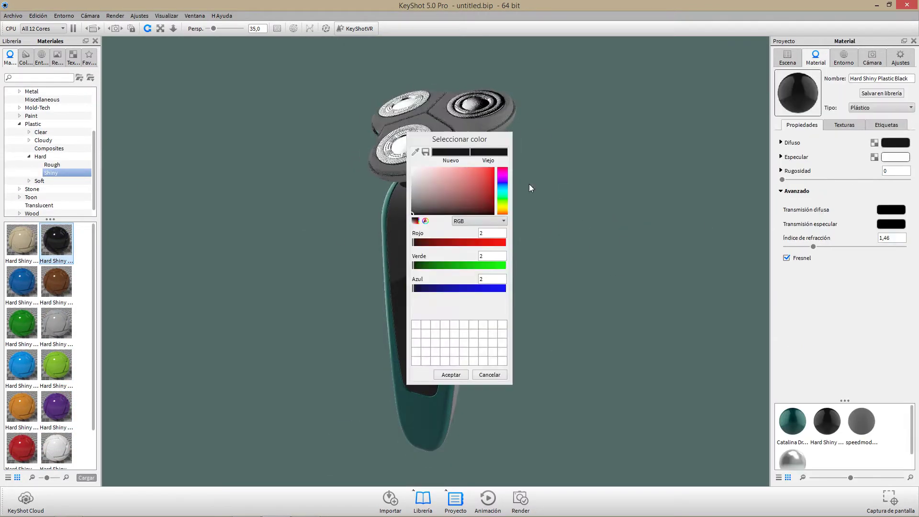
{"action": "left_click", "coordinate": [493, 234]}
{"action": "key", "text": "Tab"}
{"action": "type", "text": "2"}
{"action": "key", "text": "Tab"}
{"action": "type", "text": "2"}
{"action": "key", "text": "shift+Tab"}
{"action": "left_click", "coordinate": [450, 375]}
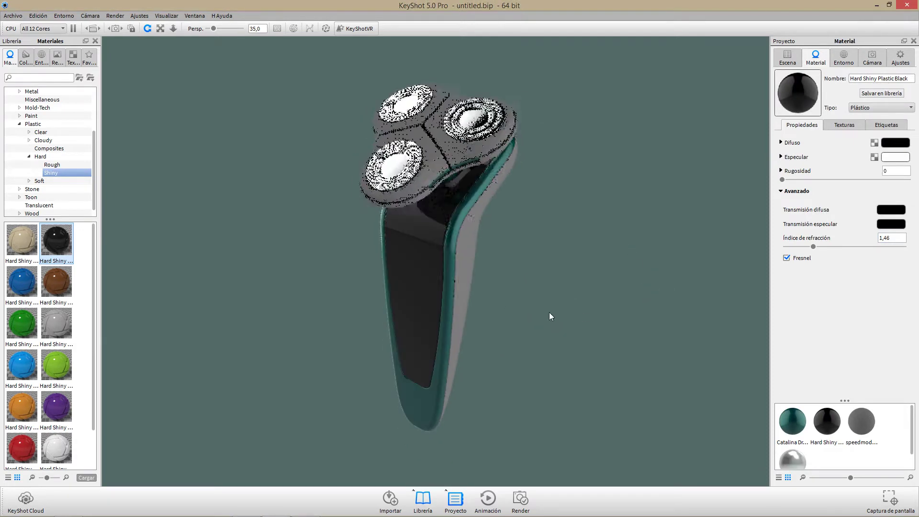
Switch lighting to 3 Point Sharp High 2k and apply Paint Metallic Black to the head
{"action": "left_click", "coordinate": [42, 56]}
{"action": "left_click_drag", "start_coordinate": [48, 297], "coordinate": [546, 207]}
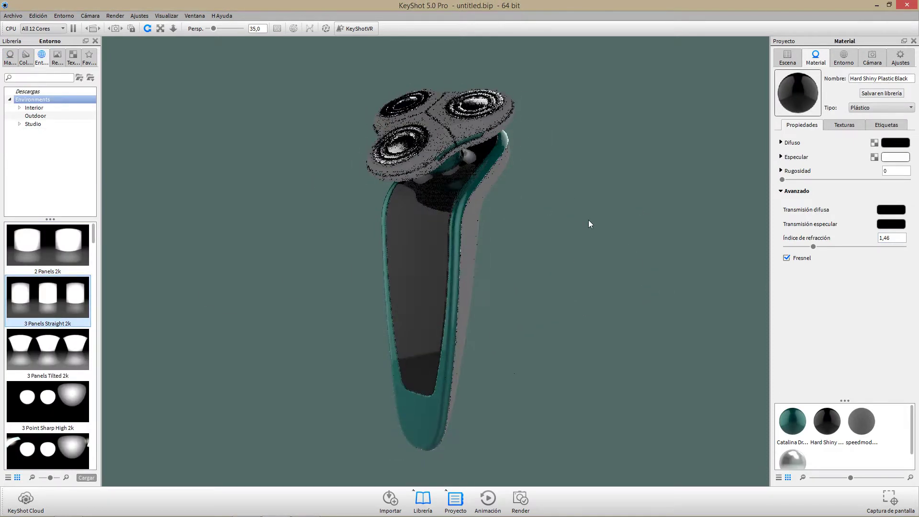
{"action": "left_click", "coordinate": [9, 56]}
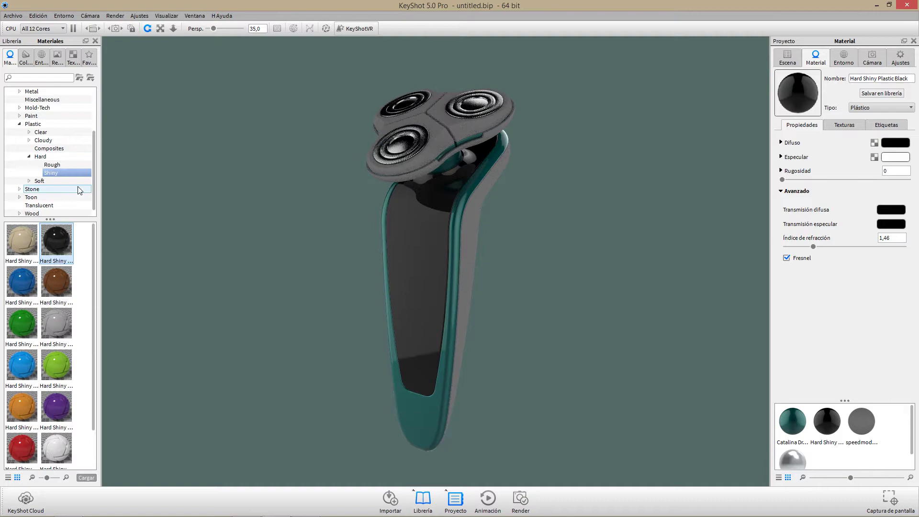
{"action": "left_click", "coordinate": [16, 116]}
{"action": "left_click", "coordinate": [44, 139]}
{"action": "left_click_drag", "start_coordinate": [57, 240], "coordinate": [441, 128]}
{"action": "scroll", "coordinate": [441, 128], "scroll_direction": "up", "scroll_amount": 5}
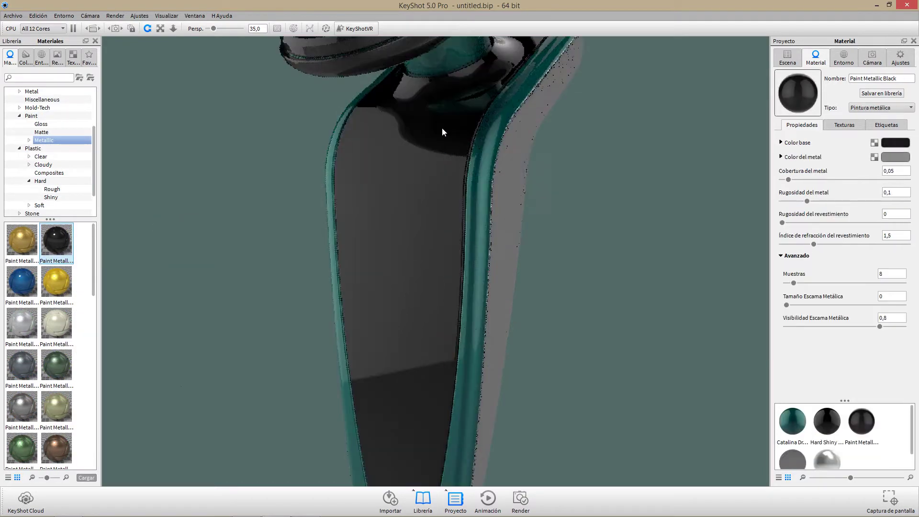
{"action": "scroll", "coordinate": [415, 209], "scroll_direction": "up", "scroll_amount": 3}
{"action": "scroll", "coordinate": [415, 209], "scroll_direction": "down", "scroll_amount": 5}
{"action": "mouse_move", "coordinate": [388, 225]}
{"action": "left_mouse_down"}
{"action": "mouse_move", "coordinate": [433, 268]}
{"action": "mouse_move", "coordinate": [414, 249]}
{"action": "mouse_move", "coordinate": [488, 255]}
{"action": "left_mouse_up"}
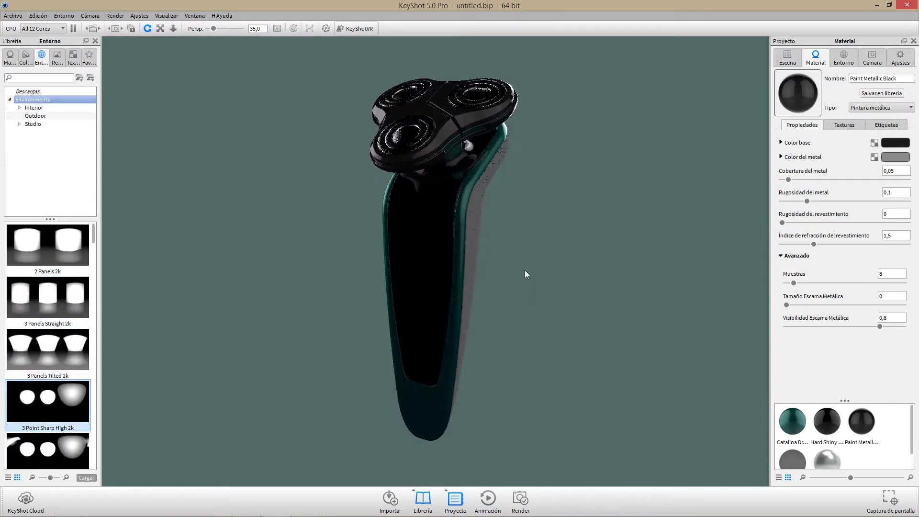
Resize and rotate the HDRI, then place a highlight pin reflecting on the metal heads
{"action": "left_click", "coordinate": [843, 58]}
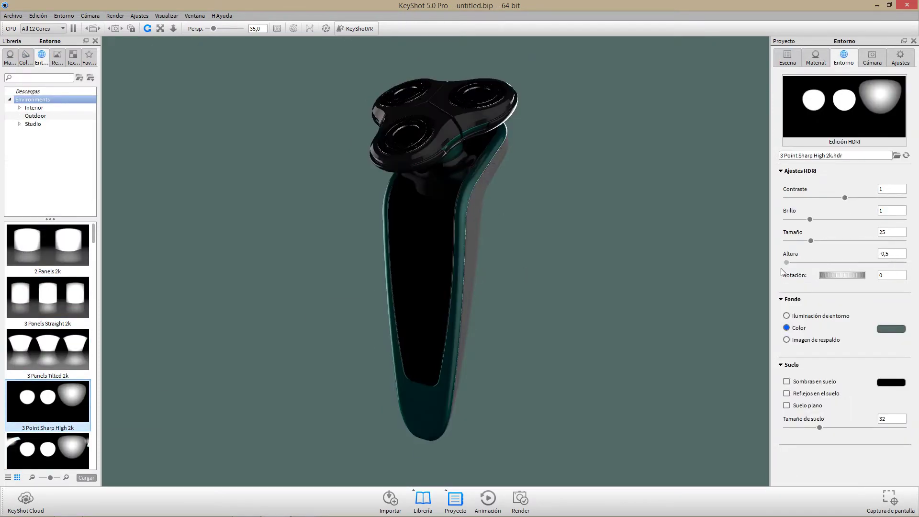
{"action": "mouse_move", "coordinate": [903, 263]}
{"action": "left_mouse_down"}
{"action": "mouse_move", "coordinate": [791, 263]}
{"action": "mouse_move", "coordinate": [865, 276]}
{"action": "mouse_move", "coordinate": [754, 266]}
{"action": "mouse_move", "coordinate": [823, 263]}
{"action": "left_mouse_up"}
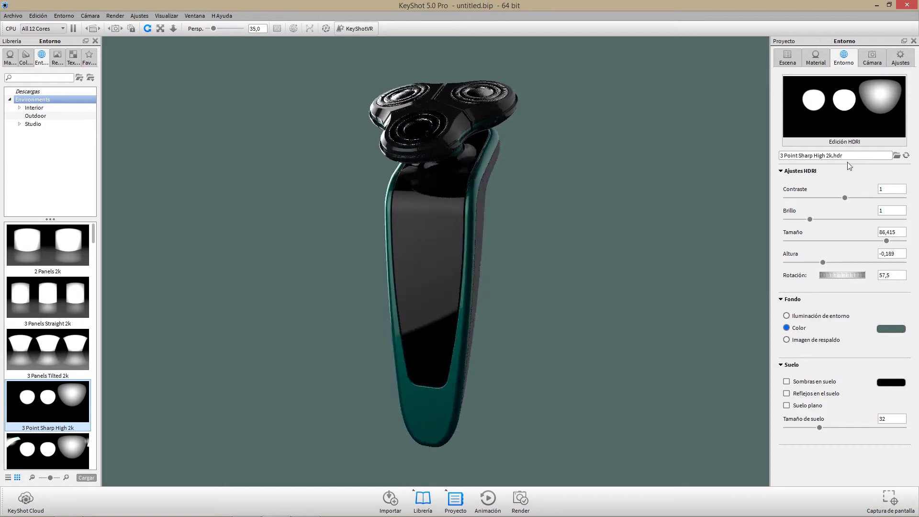
{"action": "left_click", "coordinate": [844, 110]}
{"action": "left_click", "coordinate": [468, 291]}
{"action": "left_click", "coordinate": [429, 149]}
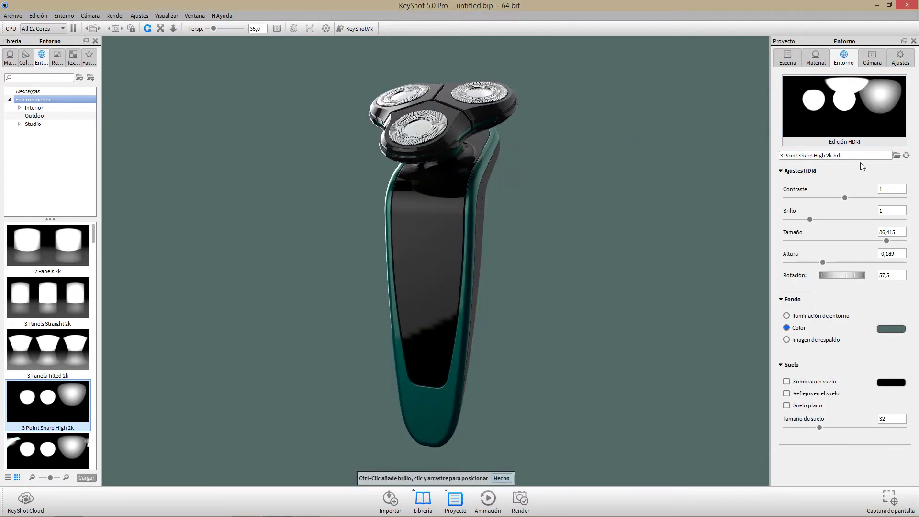
Raise the highlight pin's Degradar falloff and make the pin warm white
{"action": "left_click", "coordinate": [845, 110]}
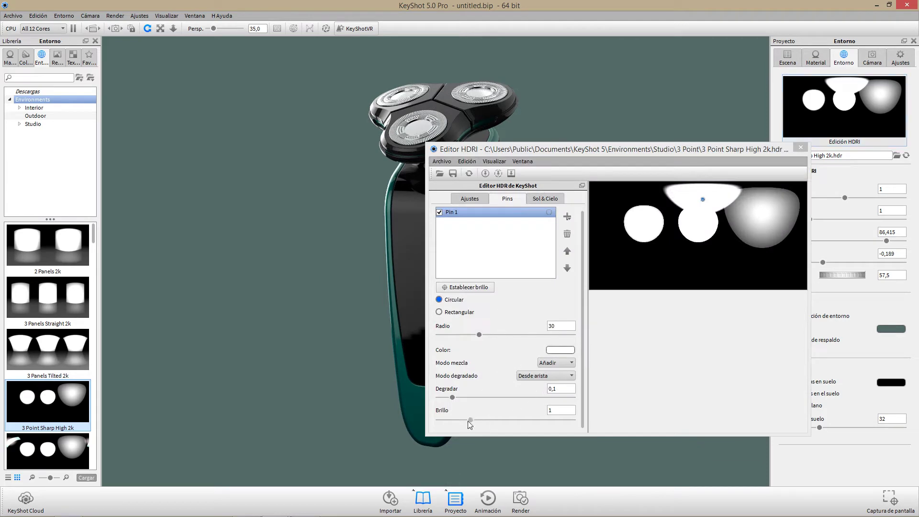
{"action": "left_click_drag", "start_coordinate": [451, 398], "coordinate": [532, 398]}
{"action": "left_click", "coordinate": [560, 350]}
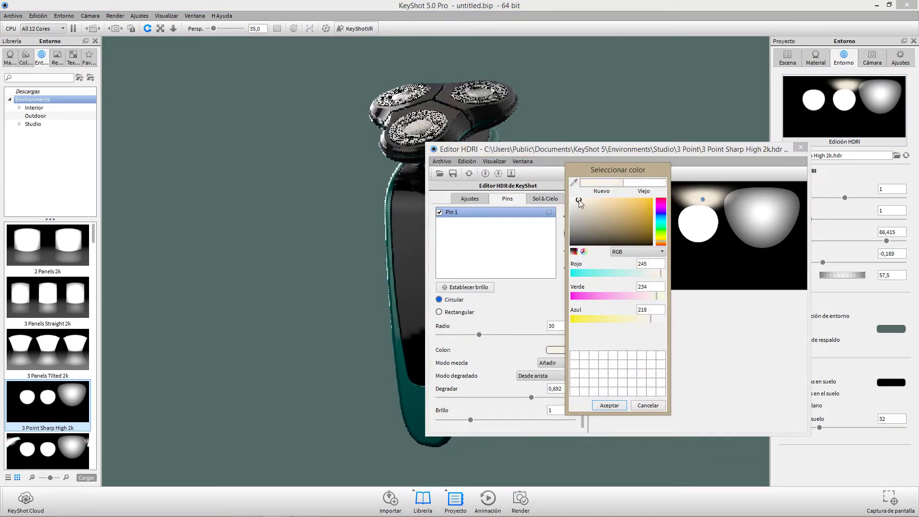
{"action": "left_click", "coordinate": [801, 147]}
{"action": "left_click_drag", "start_coordinate": [641, 252], "coordinate": [472, 281]}
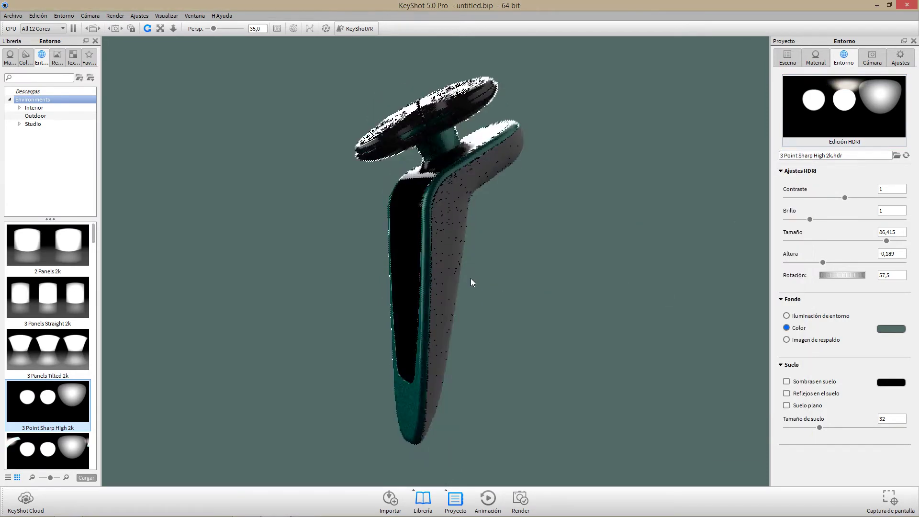
{"action": "double_click", "coordinate": [472, 281]}
Apply Hard Rough Plastic Black to the shaver's side grip
{"action": "left_click", "coordinate": [10, 57]}
{"action": "left_click", "coordinate": [52, 189]}
{"action": "left_click_drag", "start_coordinate": [56, 240], "coordinate": [445, 287]}
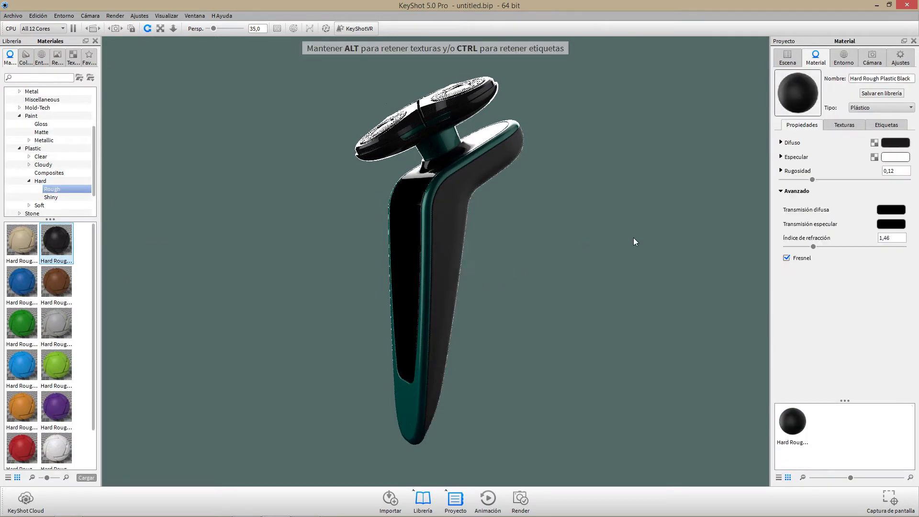
{"action": "left_click_drag", "start_coordinate": [589, 256], "coordinate": [622, 249]}
Add a Marmol bump texture to the grip: Escala 5, Altura 0,2, Grueso del nervio 3
{"action": "left_click", "coordinate": [844, 124]}
{"action": "left_click", "coordinate": [862, 149]}
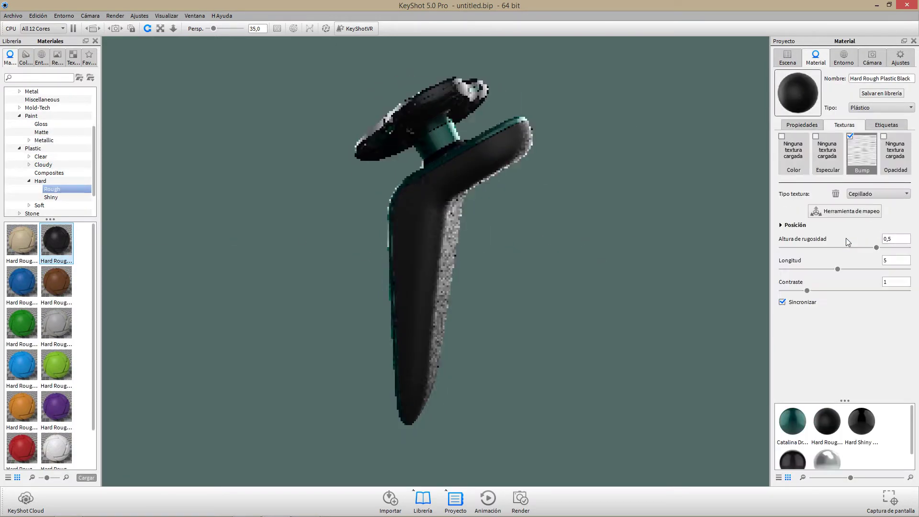
{"action": "mouse_move", "coordinate": [469, 257]}
{"action": "left_mouse_down"}
{"action": "mouse_move", "coordinate": [585, 264]}
{"action": "mouse_move", "coordinate": [455, 270]}
{"action": "left_mouse_up"}
{"action": "left_click", "coordinate": [858, 267]}
{"action": "scroll", "coordinate": [429, 273], "scroll_direction": "up", "scroll_amount": 5}
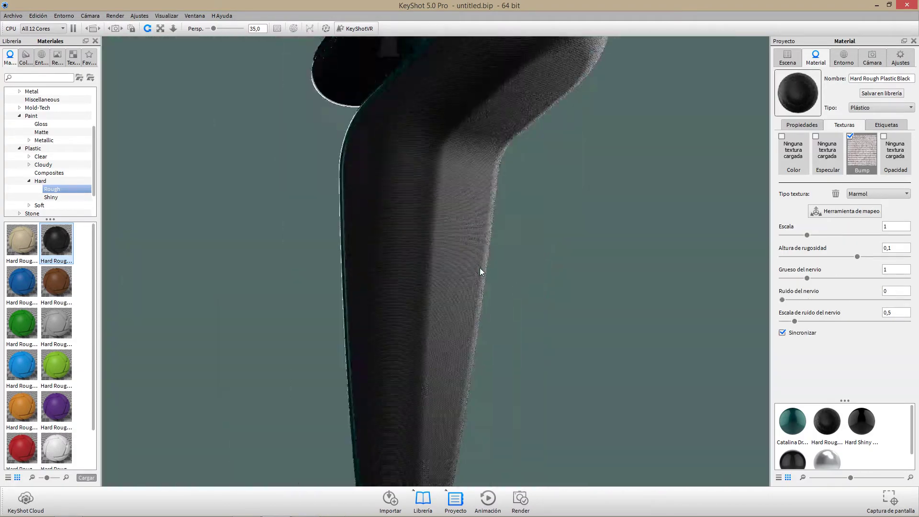
{"action": "left_click", "coordinate": [901, 228]}
{"action": "type", "text": "5"}
{"action": "key", "text": "Tab"}
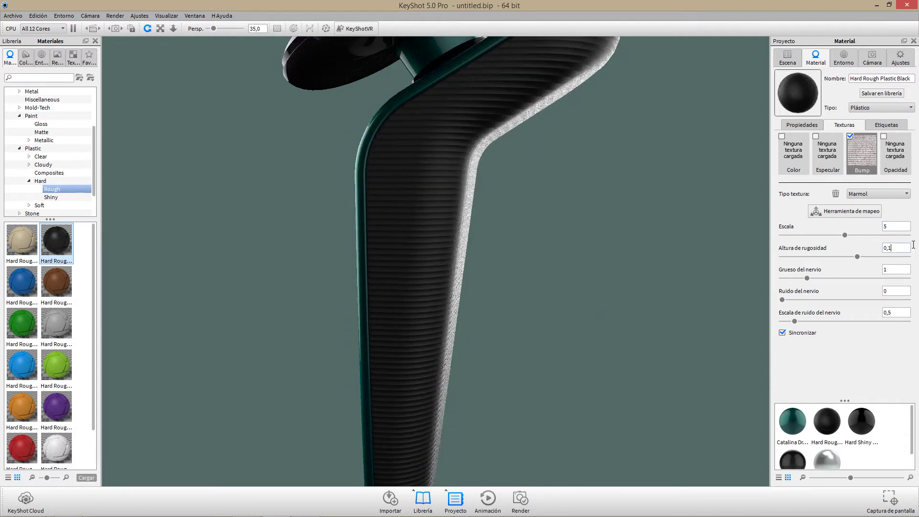
{"action": "scroll", "coordinate": [452, 300], "scroll_direction": "down", "scroll_amount": 5}
{"action": "scroll", "coordinate": [597, 297], "scroll_direction": "up", "scroll_amount": 3}
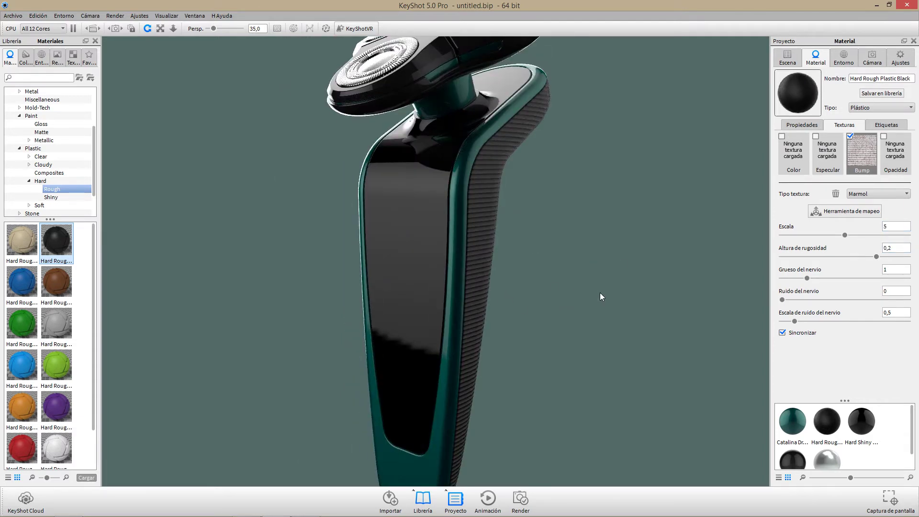
{"action": "scroll", "coordinate": [568, 322], "scroll_direction": "down", "scroll_amount": 2}
{"action": "scroll", "coordinate": [527, 234], "scroll_direction": "down", "scroll_amount": 2}
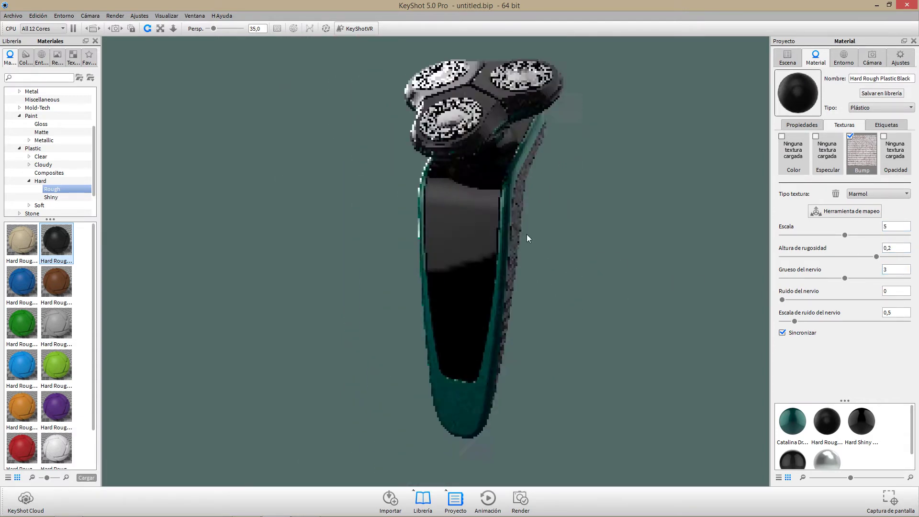
{"action": "scroll", "coordinate": [525, 271], "scroll_direction": "down", "scroll_amount": 1}
Set the render output resolution preset to 1024x768
{"action": "left_click", "coordinate": [140, 15]}
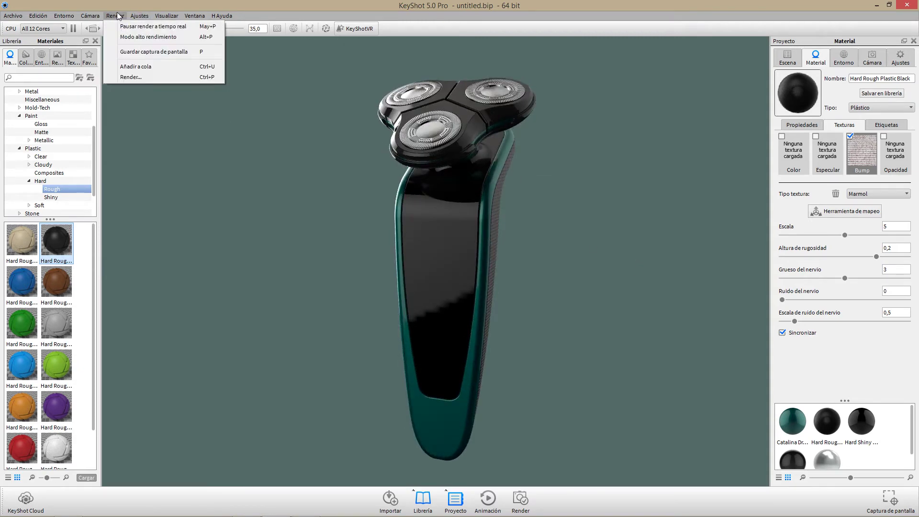
{"action": "left_click", "coordinate": [569, 229]}
{"action": "left_click_drag", "start_coordinate": [674, 183], "coordinate": [569, 196]}
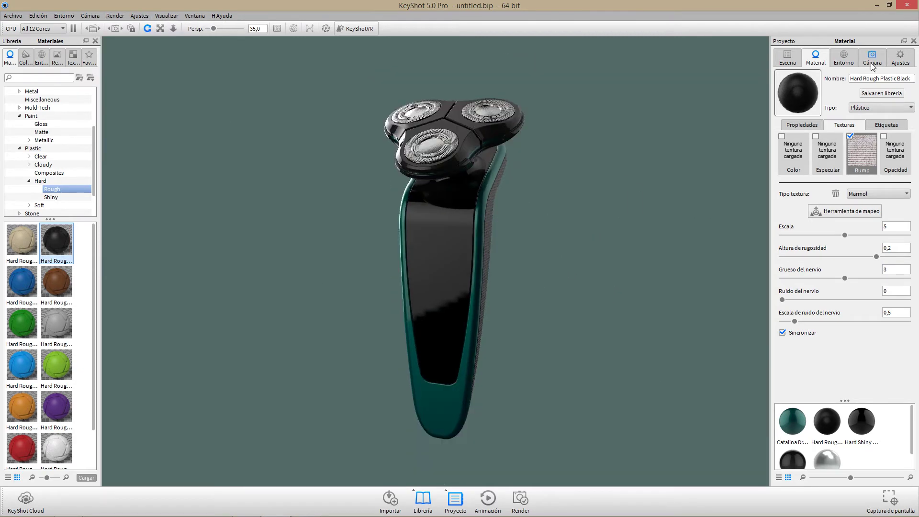
{"action": "left_click", "coordinate": [900, 57]}
{"action": "left_click", "coordinate": [891, 107]}
{"action": "mouse_move", "coordinate": [490, 243]}
{"action": "left_mouse_down"}
{"action": "mouse_move", "coordinate": [472, 245]}
{"action": "mouse_move", "coordinate": [464, 231]}
{"action": "mouse_move", "coordinate": [478, 254]}
{"action": "mouse_move", "coordinate": [504, 186]}
{"action": "mouse_move", "coordinate": [517, 205]}
{"action": "left_mouse_up"}
Enable depth of field (focal distance 5,256, f-stop 0,337) and a 0,486 vignette
{"action": "left_click", "coordinate": [872, 57]}
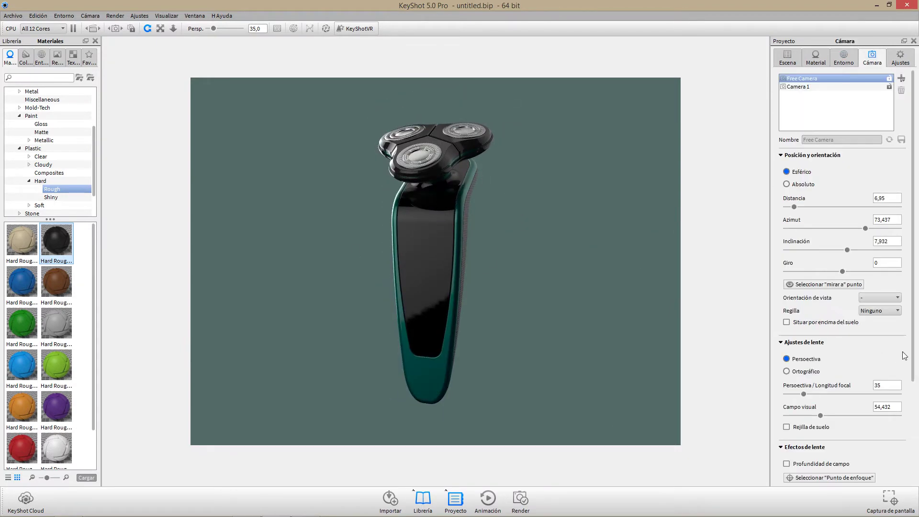
{"action": "scroll", "coordinate": [904, 356], "scroll_direction": "down", "scroll_amount": 3}
{"action": "left_click", "coordinate": [786, 358]}
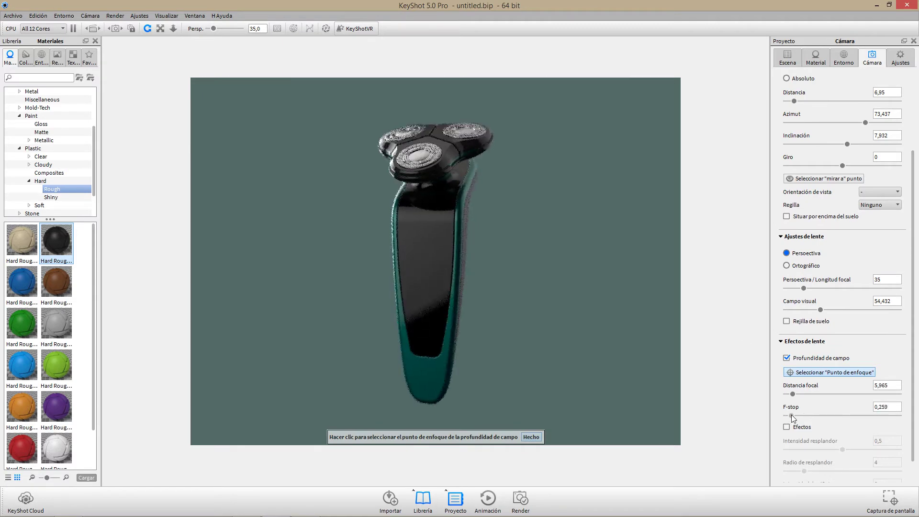
{"action": "scroll", "coordinate": [904, 476], "scroll_direction": "down", "scroll_amount": 1}
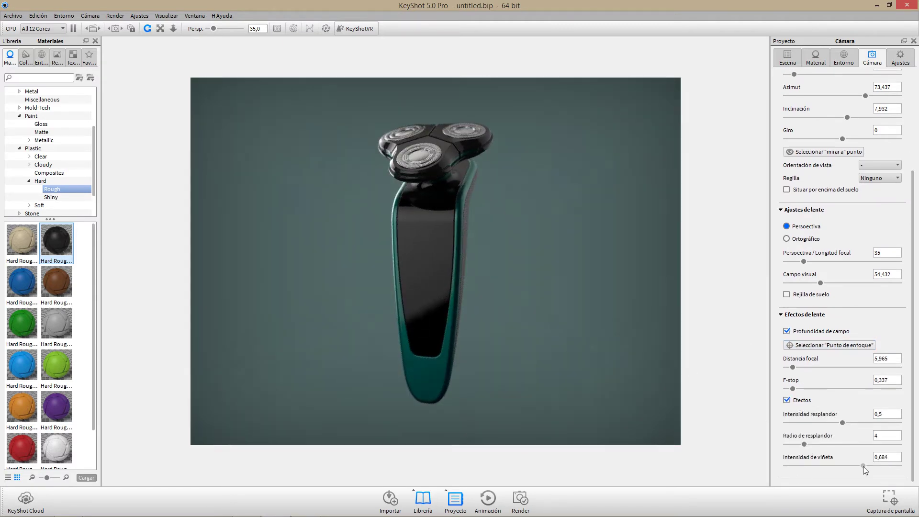
{"action": "left_click_drag", "start_coordinate": [863, 466], "coordinate": [840, 466]}
{"action": "left_click_drag", "start_coordinate": [577, 281], "coordinate": [532, 276]}
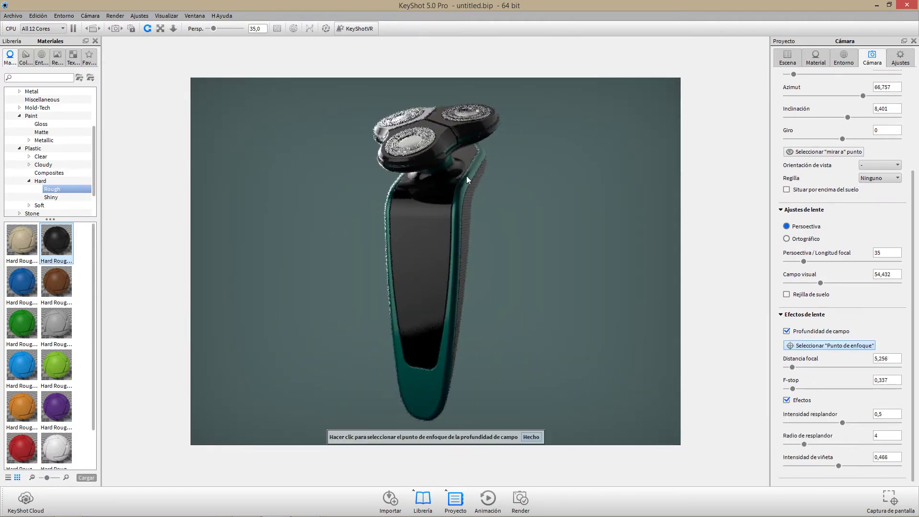
{"action": "double_click", "coordinate": [429, 290]}
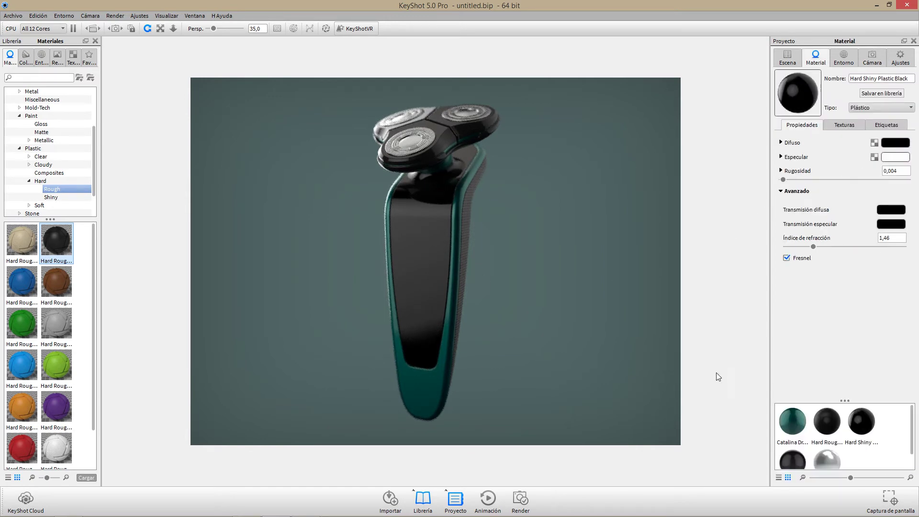